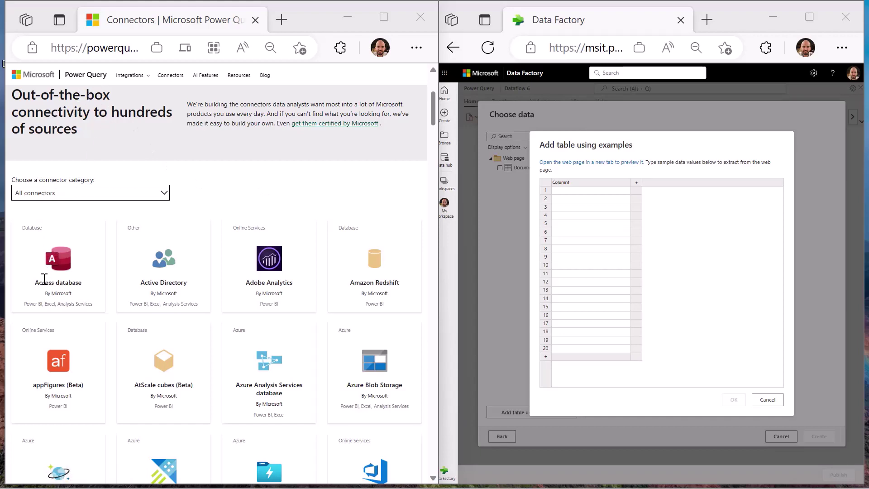
# Step: Highlight connector names, publishers and category labels on the web page preview
pyautogui.moveTo(34, 283); pyautogui.dragTo(85, 286)
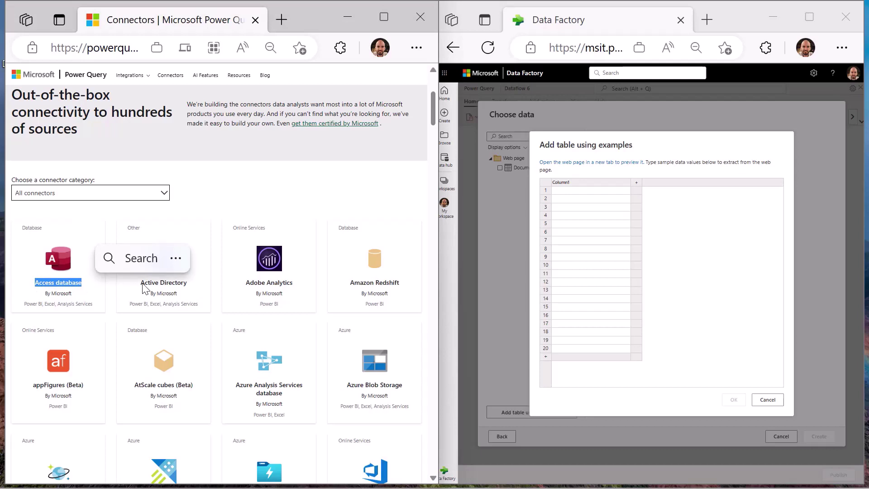
pyautogui.moveTo(138, 283); pyautogui.dragTo(194, 288)
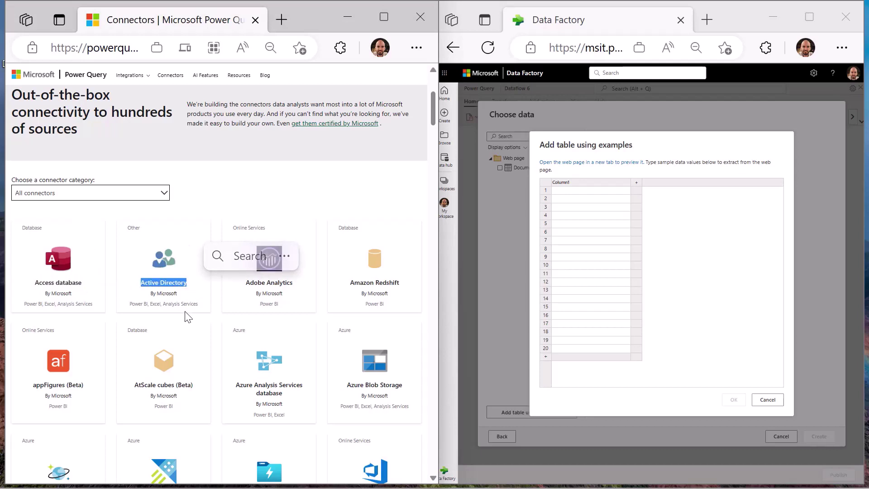
pyautogui.doubleClick(62, 294)
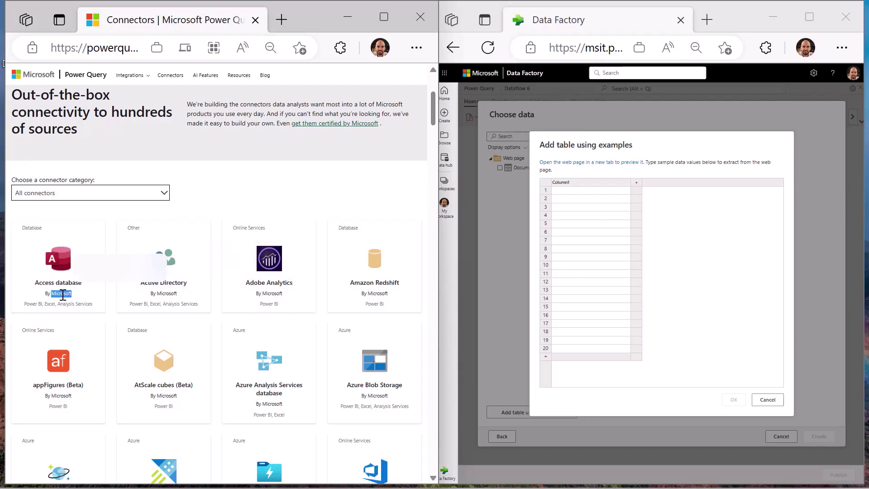
pyautogui.click(159, 295)
pyautogui.doubleClick(164, 295)
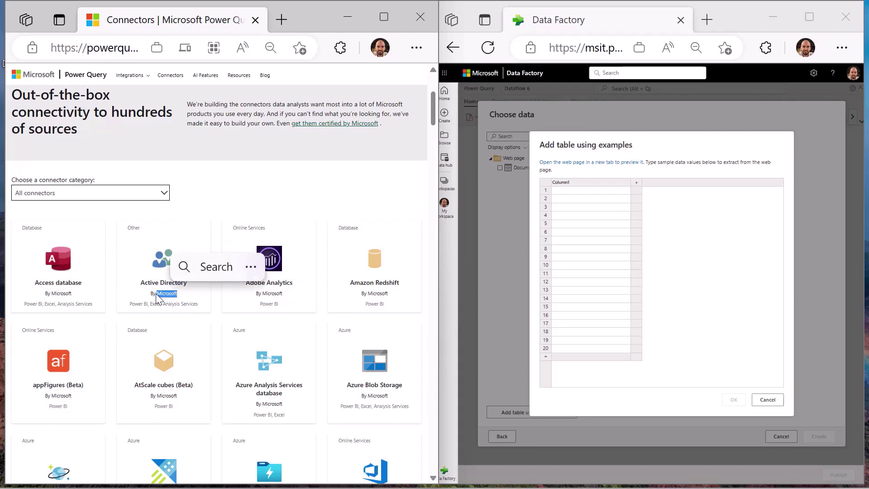
pyautogui.click(36, 230)
pyautogui.doubleClick(35, 229)
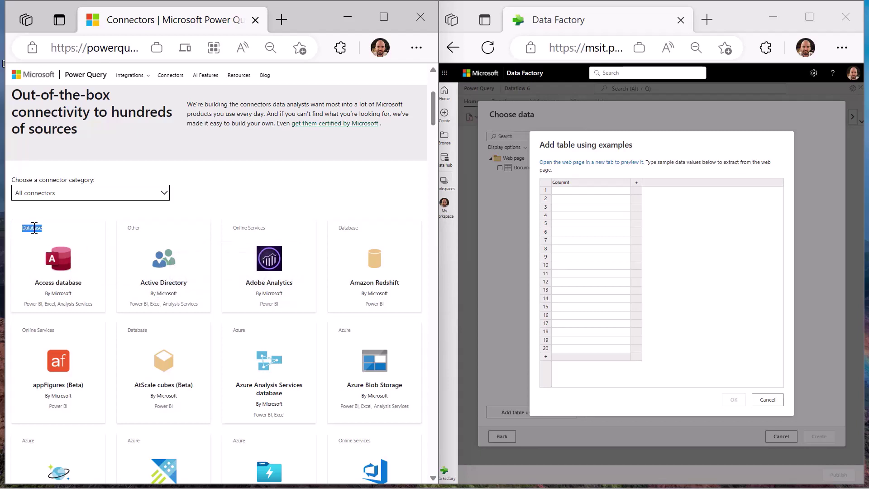
pyautogui.doubleClick(134, 228)
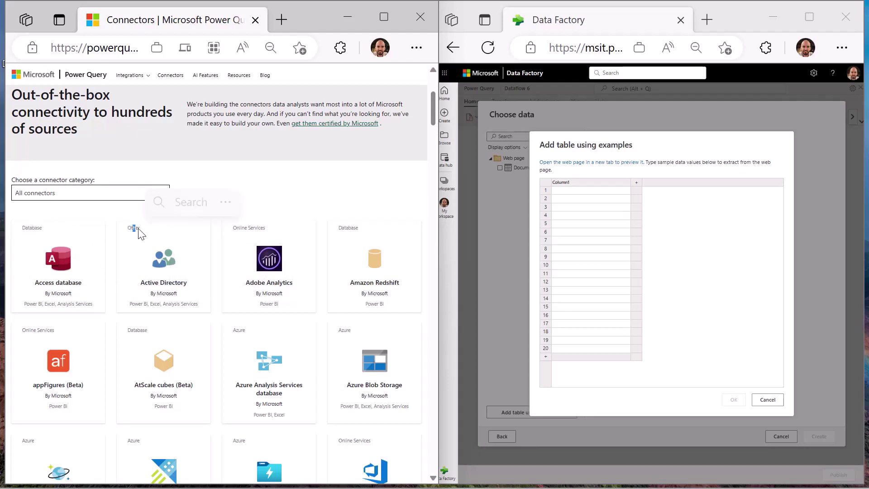
pyautogui.doubleClick(256, 228)
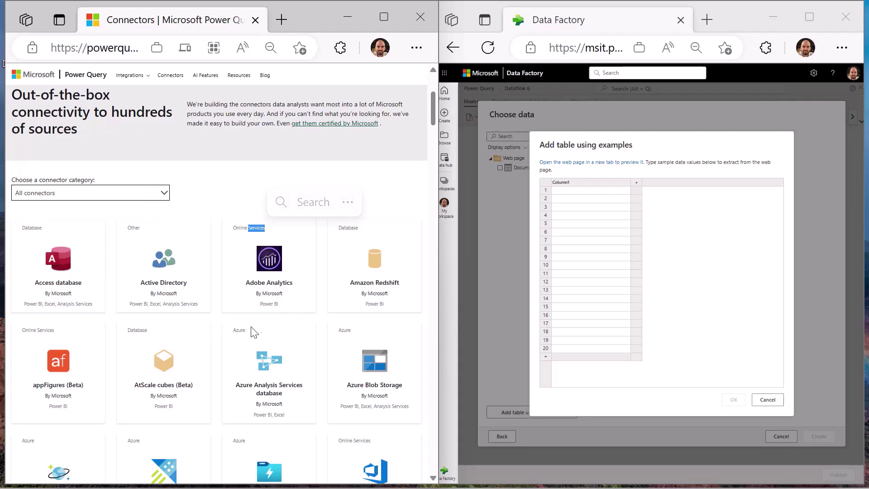
# Step: Name the first column Name, with Access database and Active Directory as examples
pyautogui.click(576, 181)
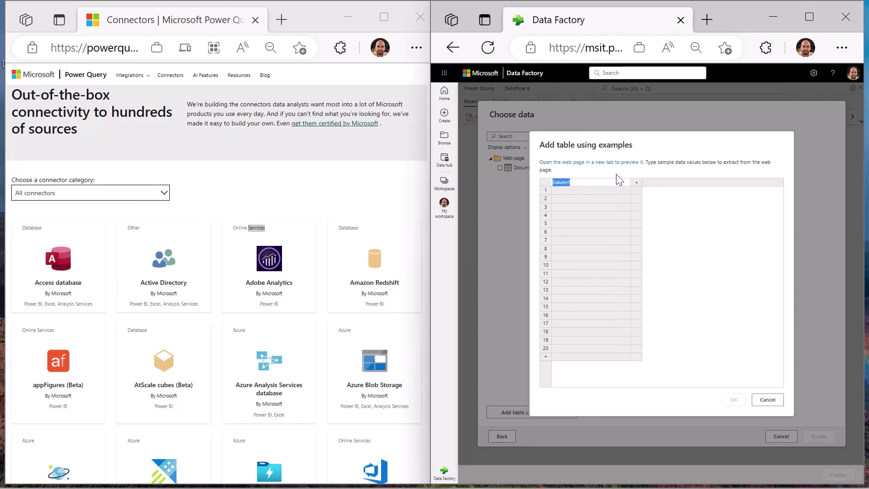
pyautogui.write('Name')
pyautogui.press('Return')
pyautogui.write('Acce')
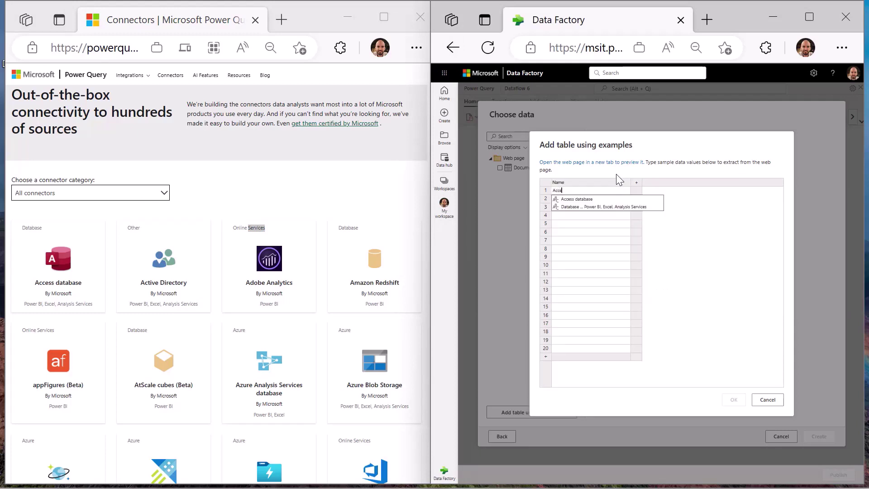
pyautogui.press('Down')
pyautogui.press('Return')
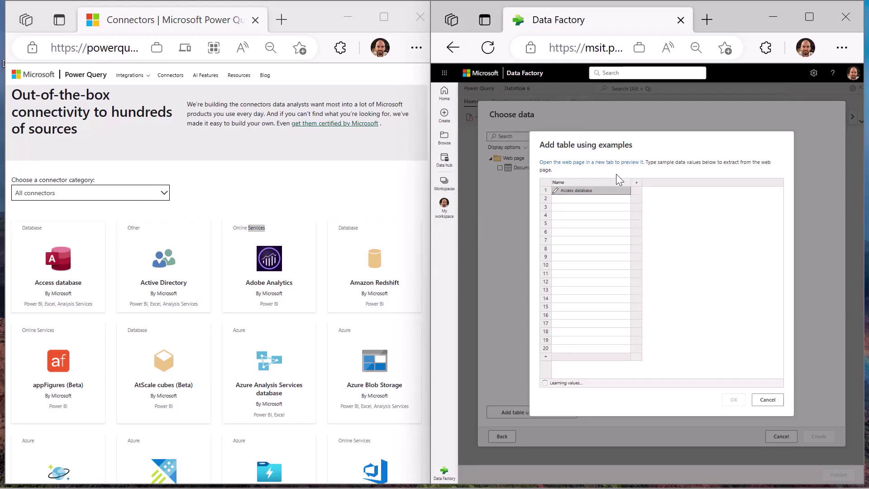
pyautogui.write('Active')
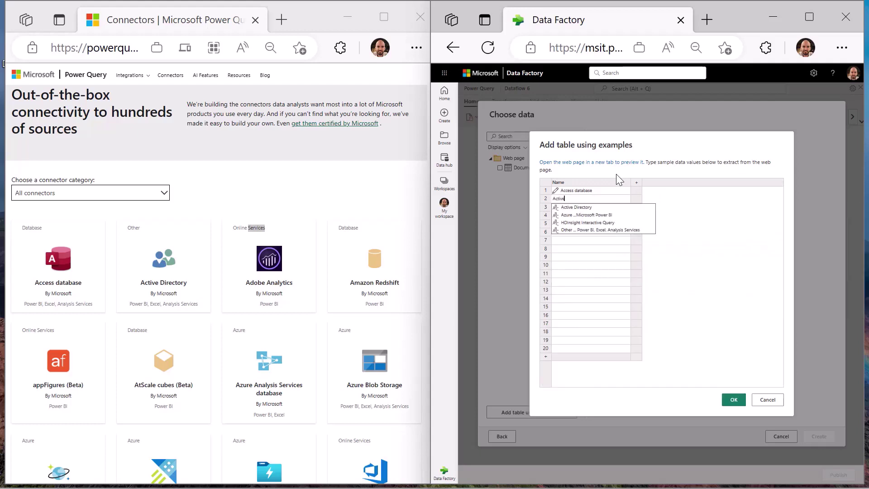
pyautogui.press('Down')
pyautogui.press('Return')
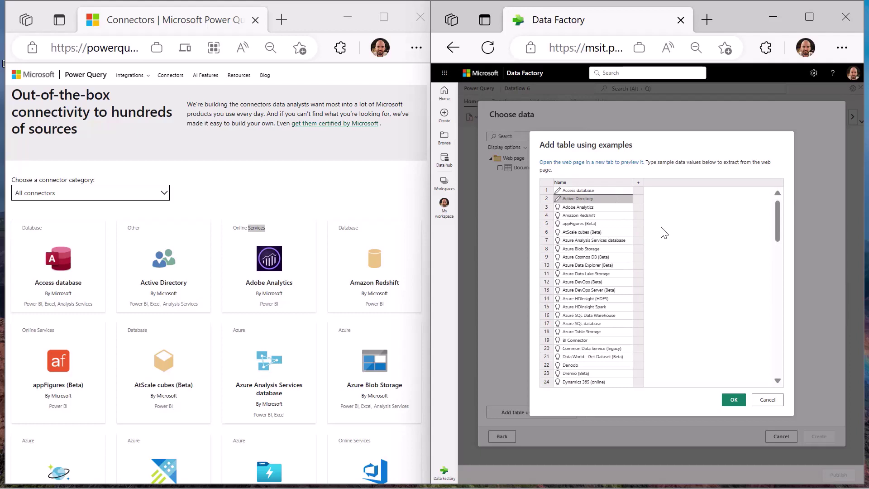
# Step: Add a Category column (Database) and a Products column (Power BI, Excel, Analysis Services), and accept the table
pyautogui.click(678, 236)
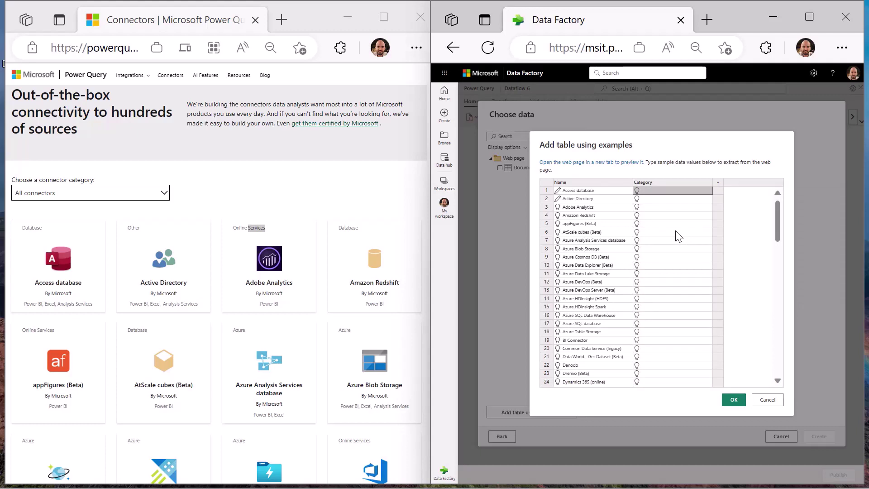
pyautogui.write('Database')
pyautogui.press('Return')
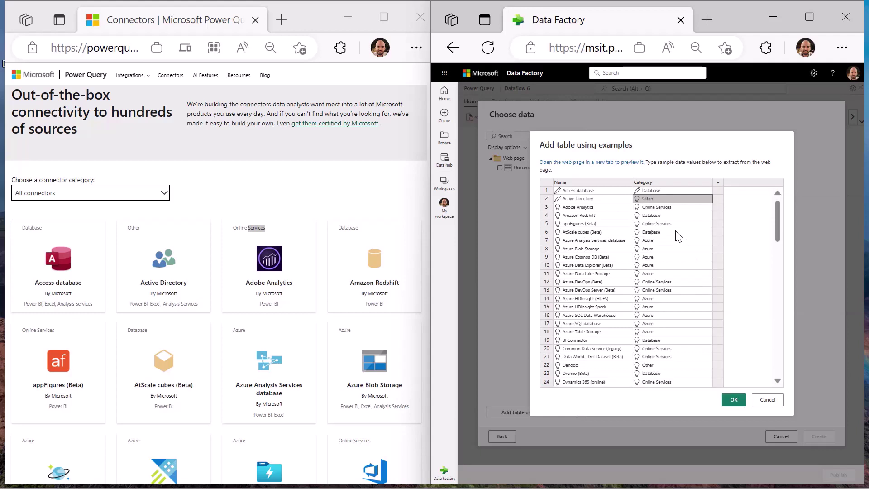
pyautogui.press('Tab')
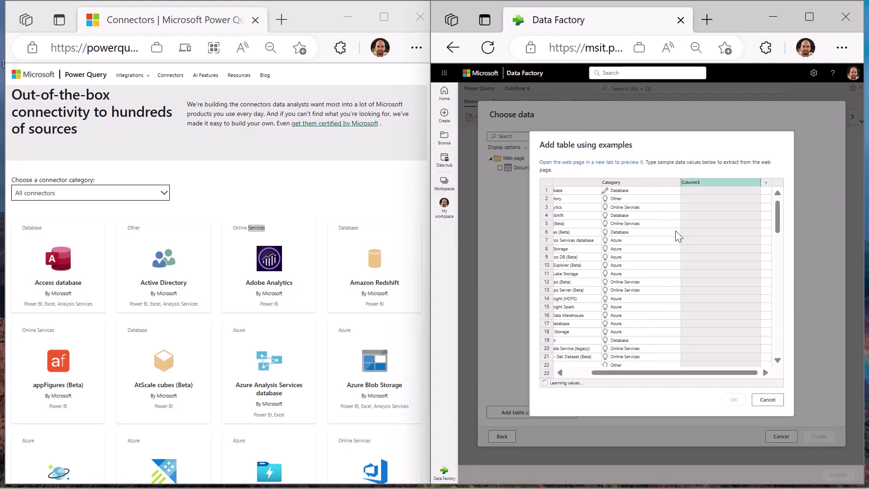
pyautogui.write('Products')
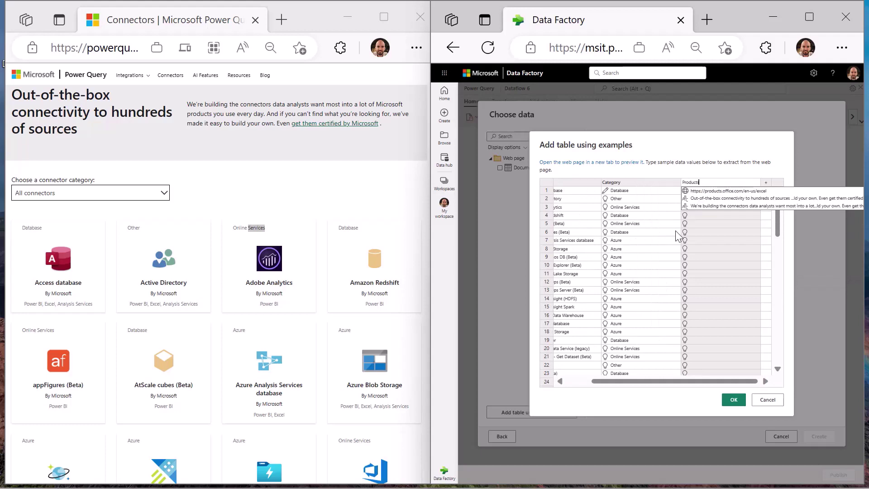
pyautogui.press('Return')
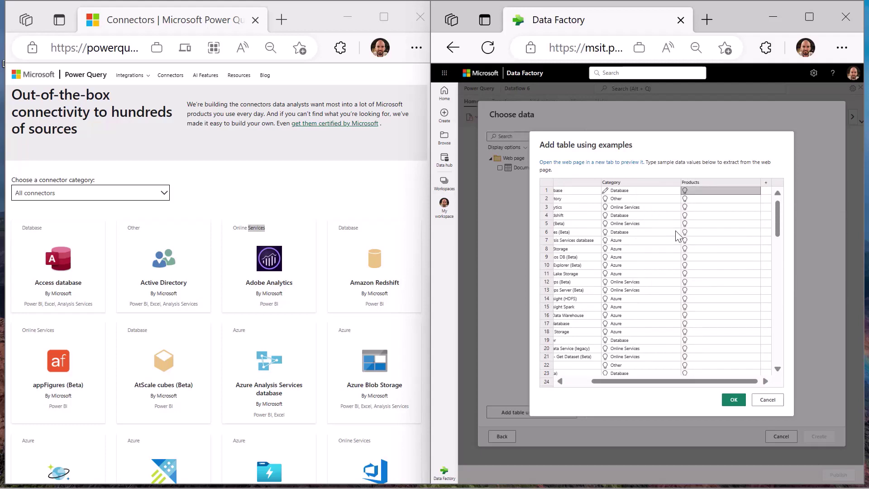
pyautogui.write('Power BI')
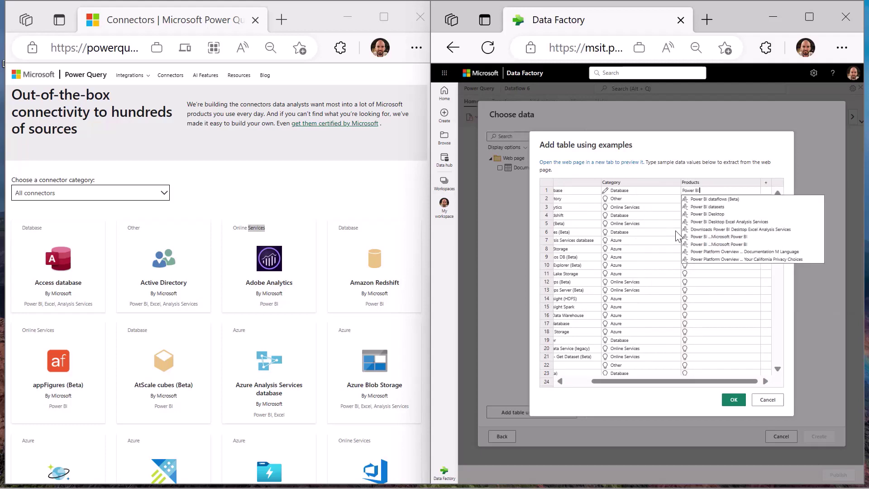
pyautogui.write(', Exce')
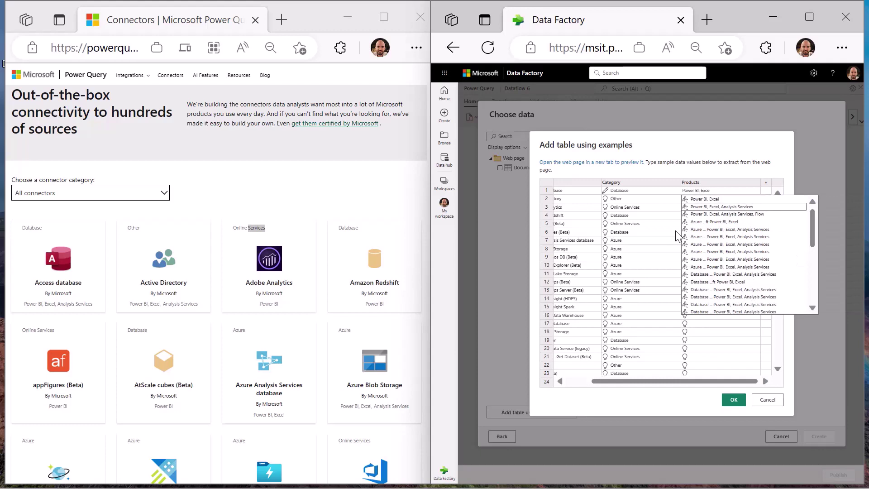
pyautogui.press('Return')
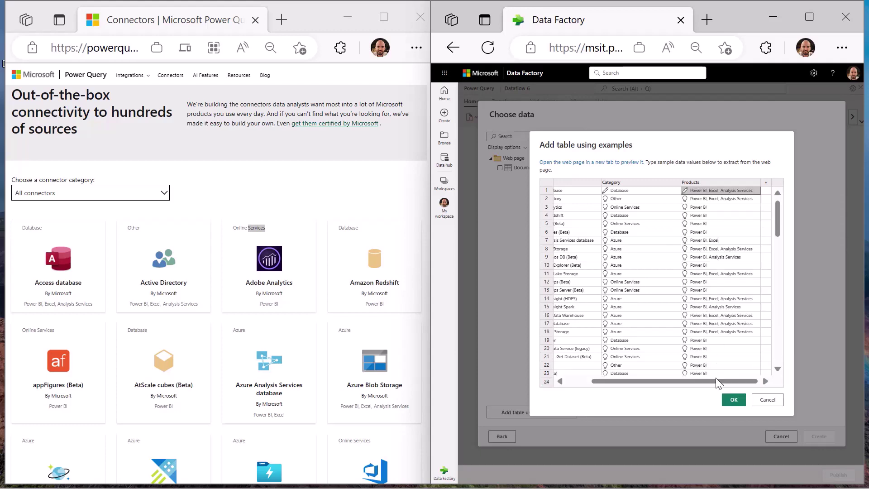
pyautogui.click(734, 400)
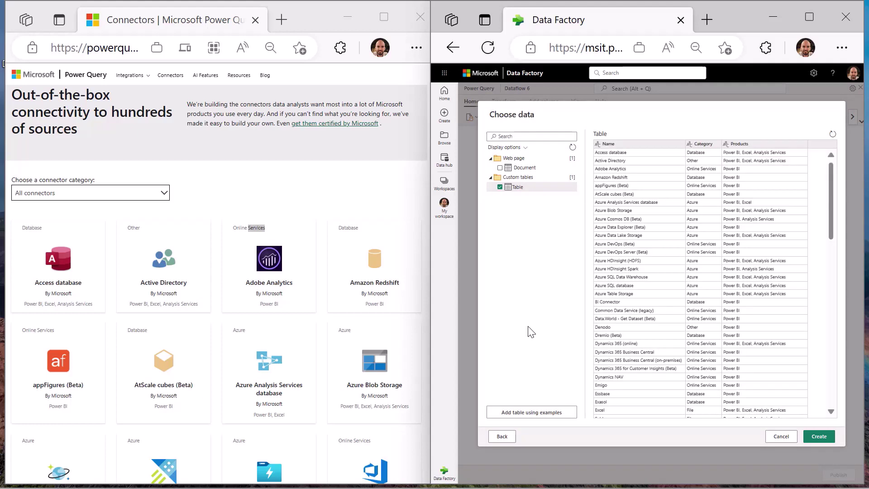
# Step: Create the Table query and enlarge the editor to full screen with a taller data preview
pyautogui.click(829, 437)
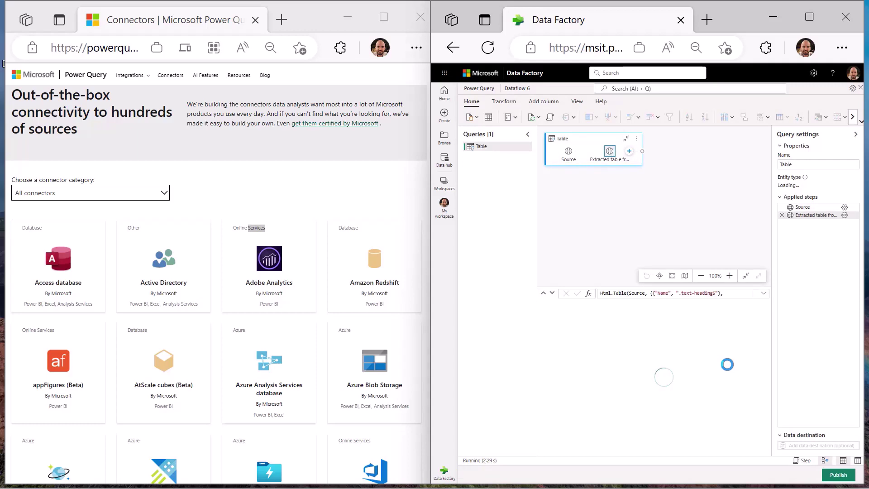
pyautogui.click(810, 16)
pyautogui.press('F11')
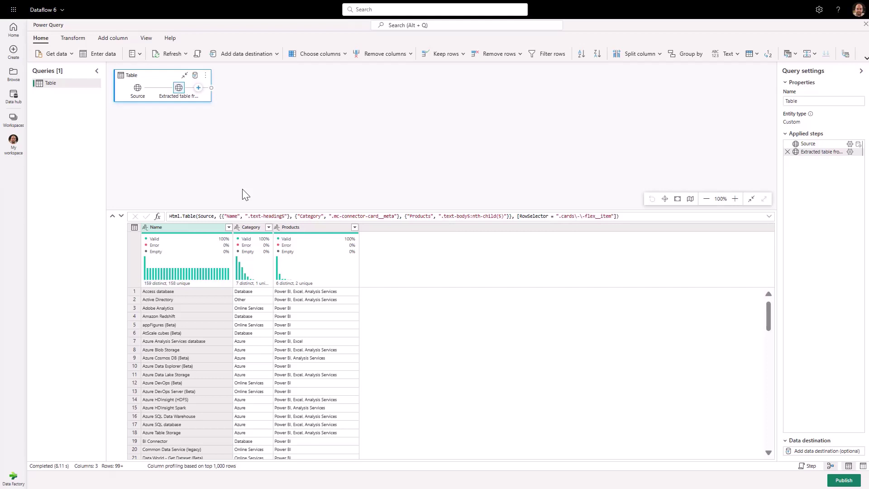
pyautogui.moveTo(244, 208); pyautogui.dragTo(258, 180)
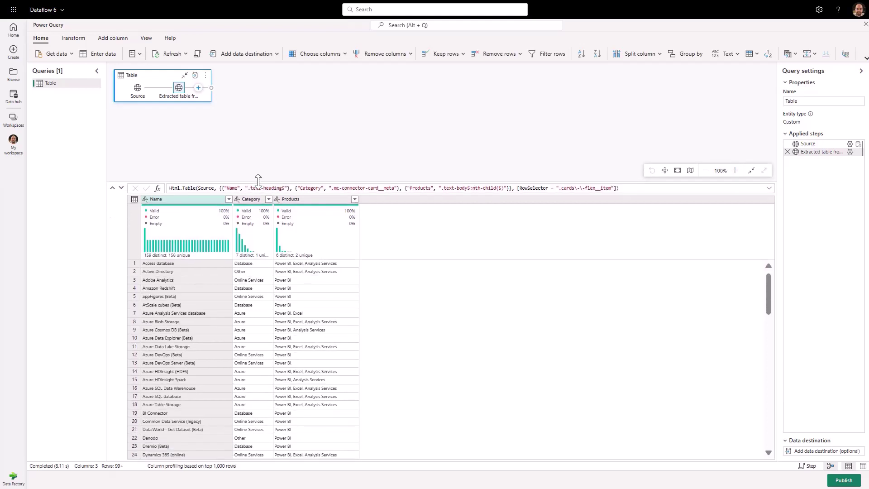
# Step: Group the Table rows by the Category column with a Count rows aggregation
pyautogui.click(253, 199)
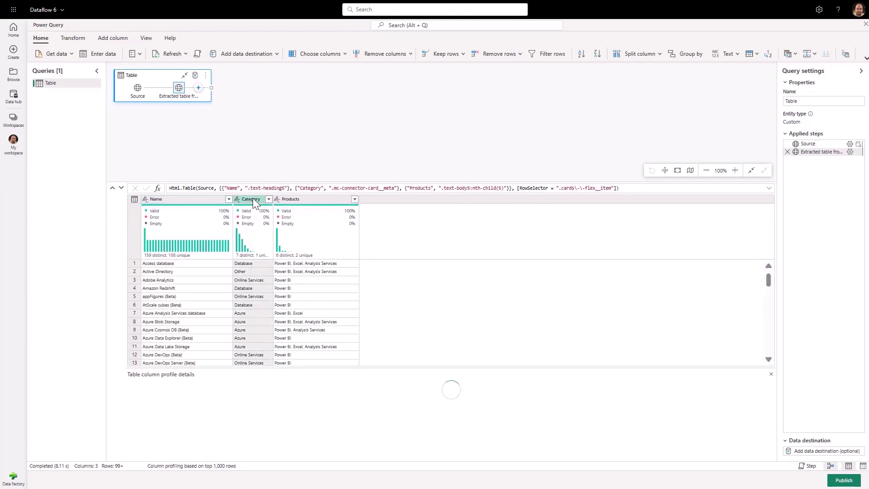
pyautogui.rightClick(253, 199)
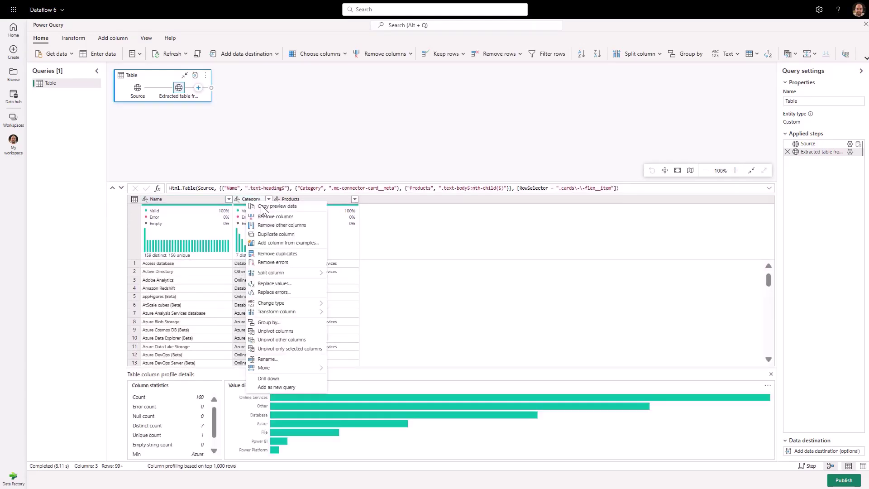
pyautogui.click(282, 323)
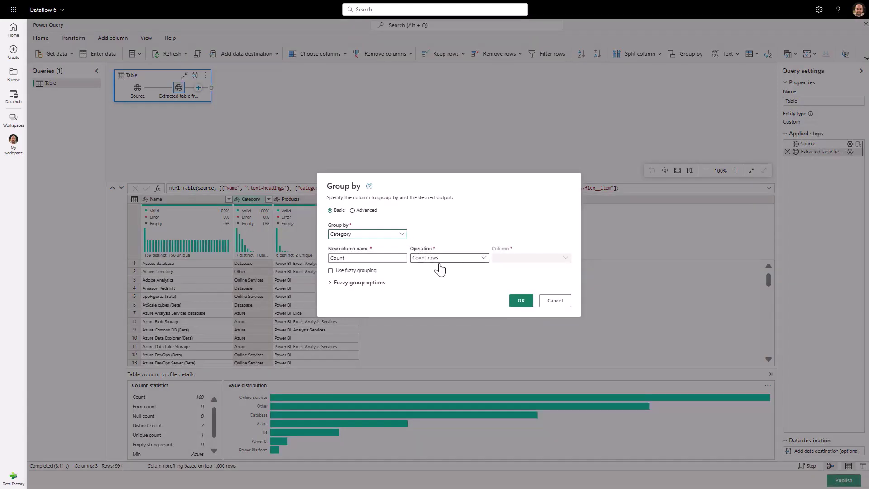
pyautogui.click(521, 302)
pyautogui.click(521, 301)
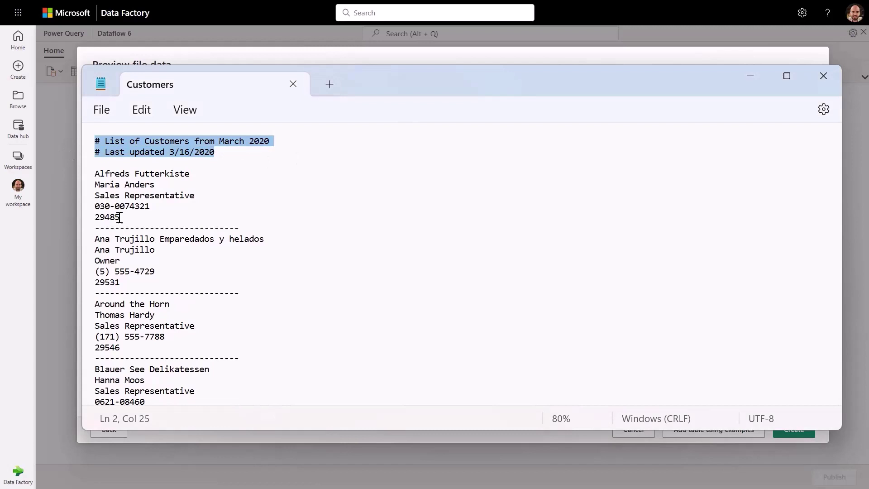
# Step: Select the Alfreds Futterkiste, Blauer See and Around the Horn record lines in Notepad to inspect their layout
pyautogui.moveTo(89, 175); pyautogui.dragTo(90, 402)
pyautogui.tripleClick(85, 315)
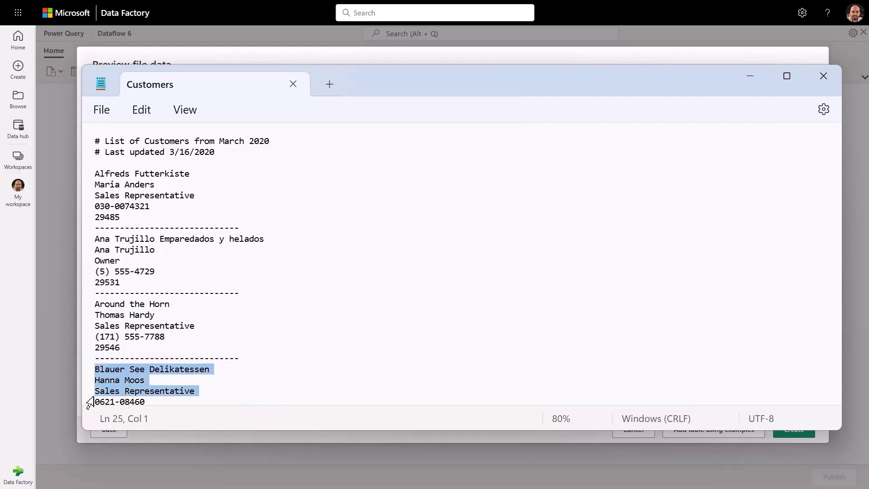
pyautogui.tripleClick(82, 178)
pyautogui.moveTo(87, 240); pyautogui.dragTo(89, 251)
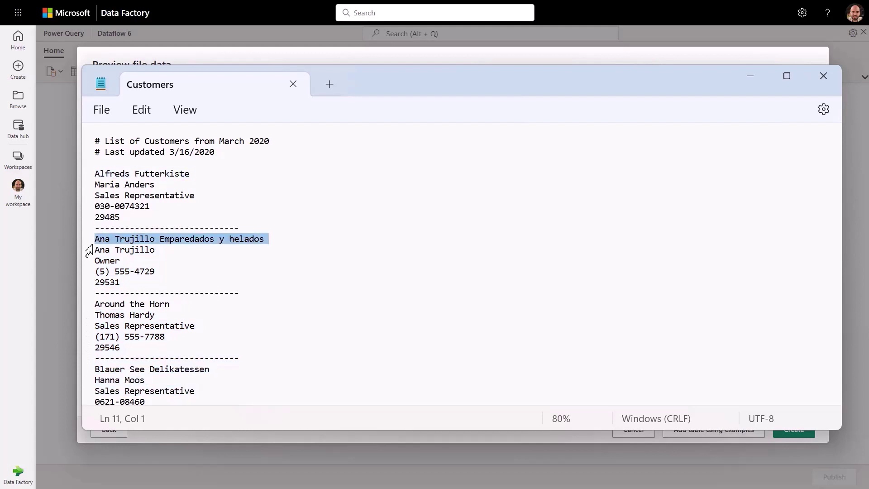
pyautogui.moveTo(88, 302); pyautogui.dragTo(88, 313)
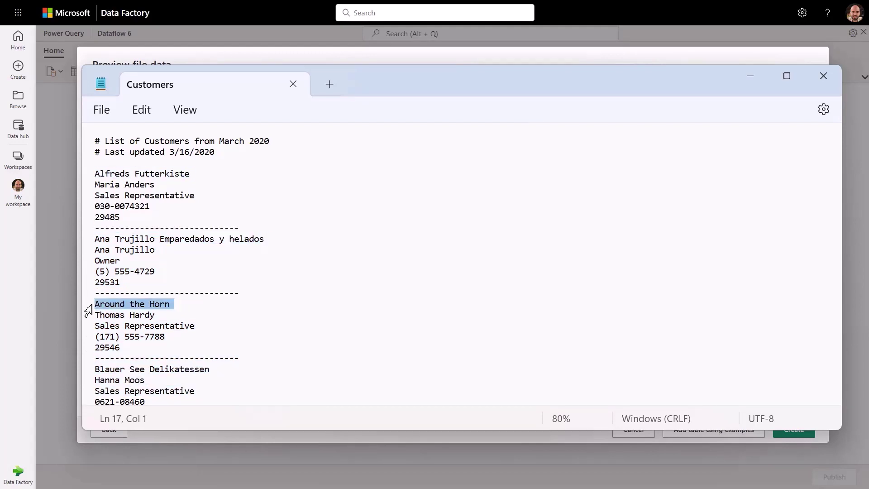
pyautogui.click(416, 58)
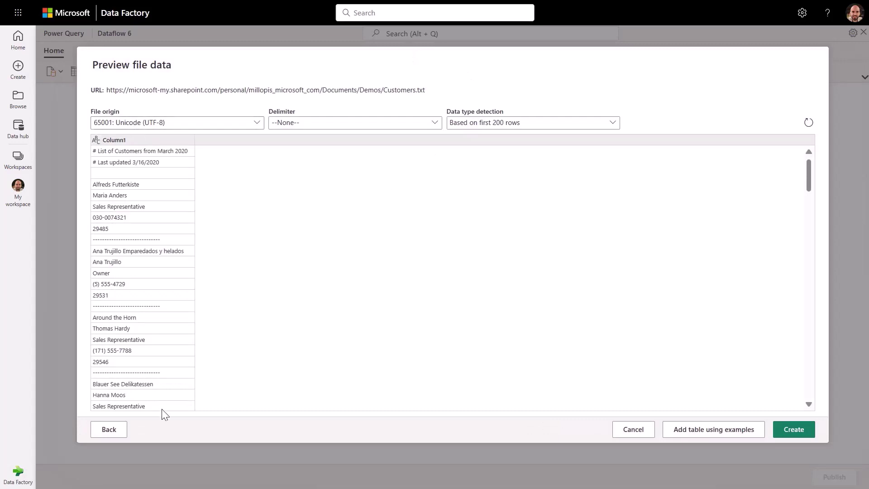
# Step: Rename the first example column to Company Name, with Alfreds Futterkiste and the second company as examples
pyautogui.click(722, 436)
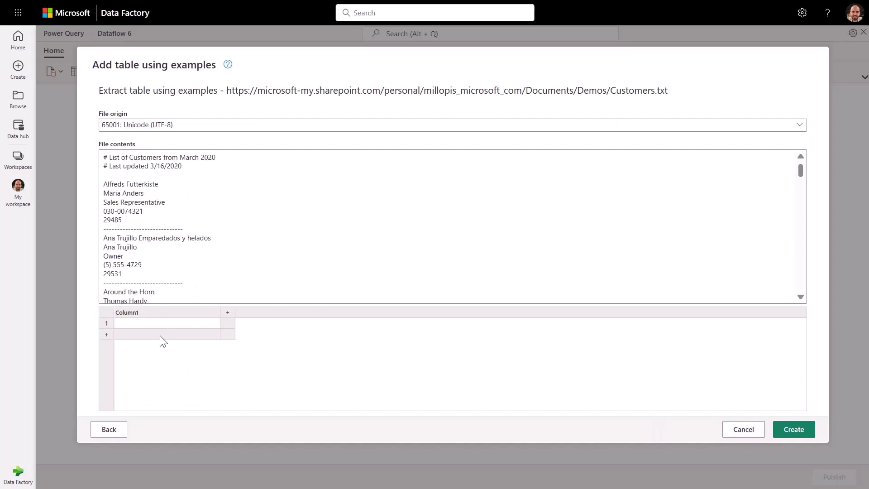
pyautogui.doubleClick(155, 311)
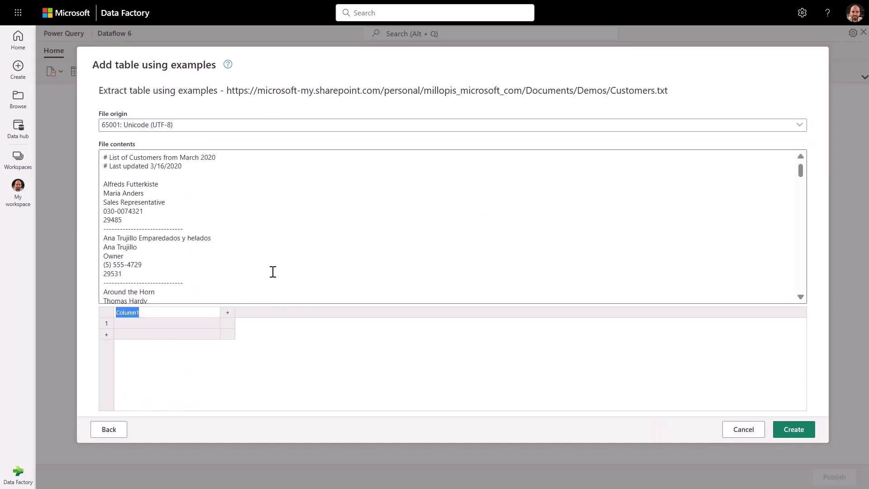
pyautogui.write('Company Name')
pyautogui.press('Return')
pyautogui.write('Alf')
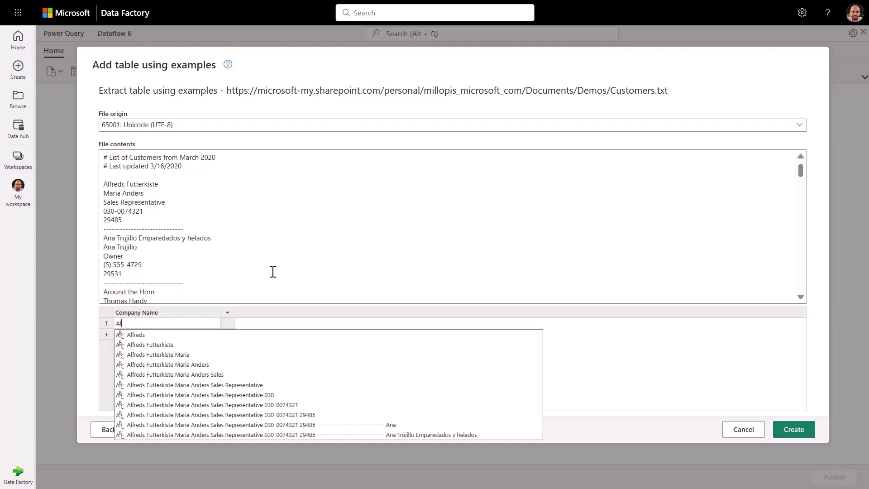
pyautogui.press('Down')
pyautogui.press('Down')
pyautogui.press('Return')
pyautogui.press('Down')
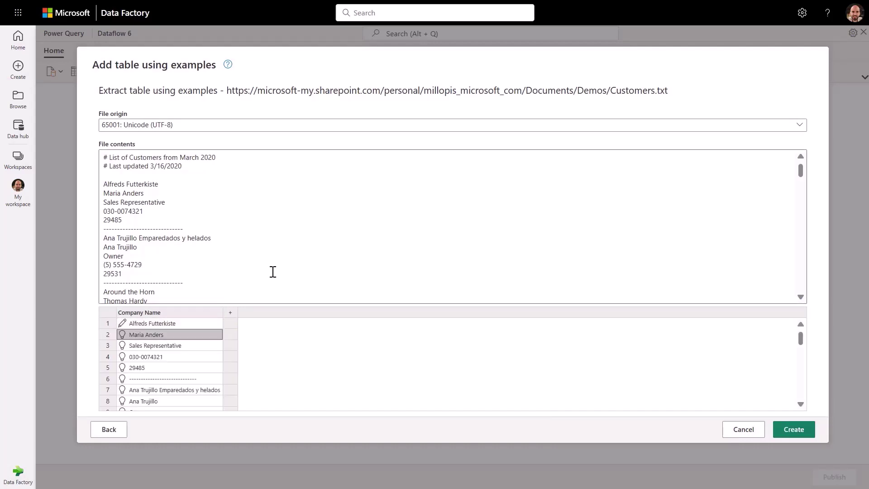
pyautogui.write('Ana')
pyautogui.press('Down')
pyautogui.press('Down')
pyautogui.press('Down')
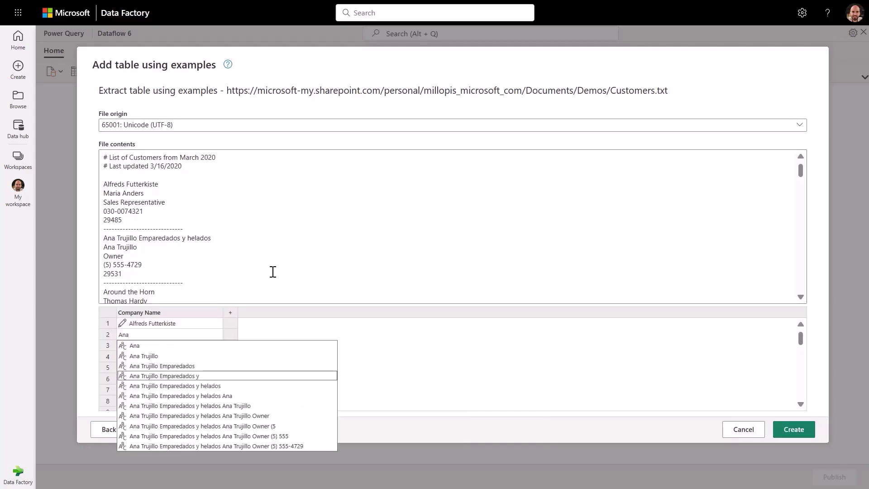
pyautogui.press('Down')
pyautogui.press('Return')
# Step: Add a Contact Name column, entering the first two customers' contact names as examples
pyautogui.press('Tab')
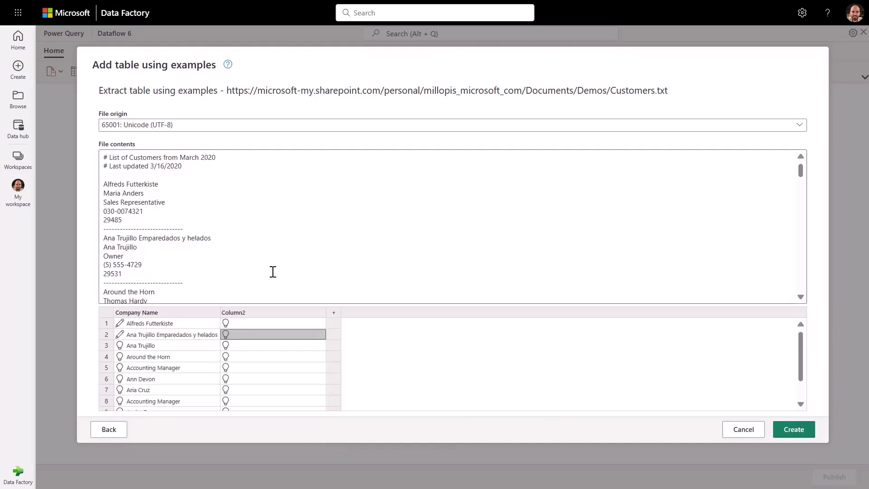
pyautogui.press('Up')
pyautogui.press('Up')
pyautogui.write('Contact Name')
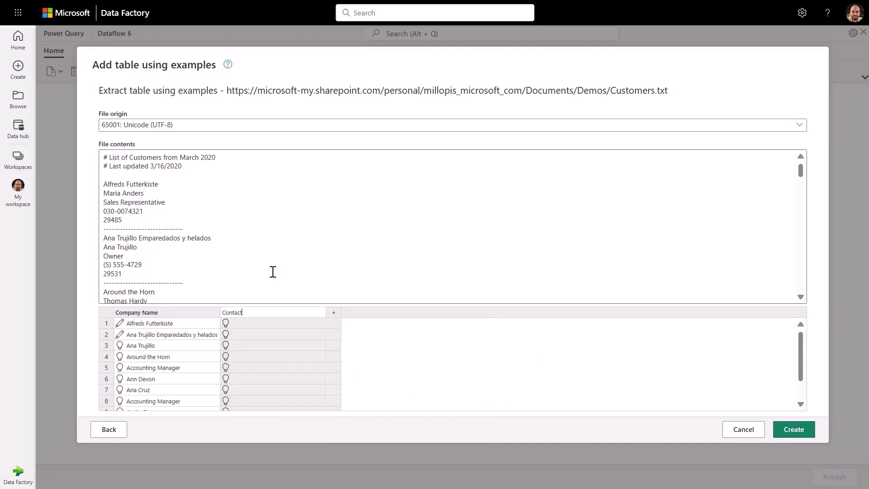
pyautogui.press('Return')
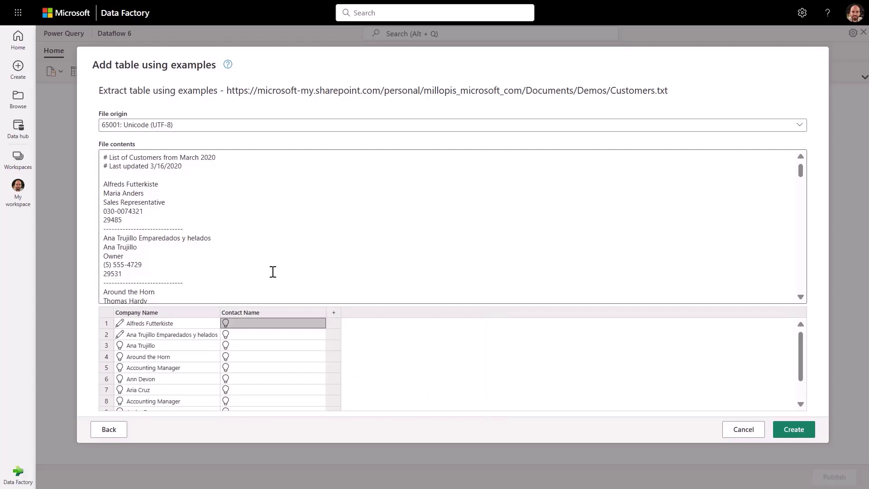
pyautogui.write('Mari')
pyautogui.press('Down')
pyautogui.press('Down')
pyautogui.press('Return')
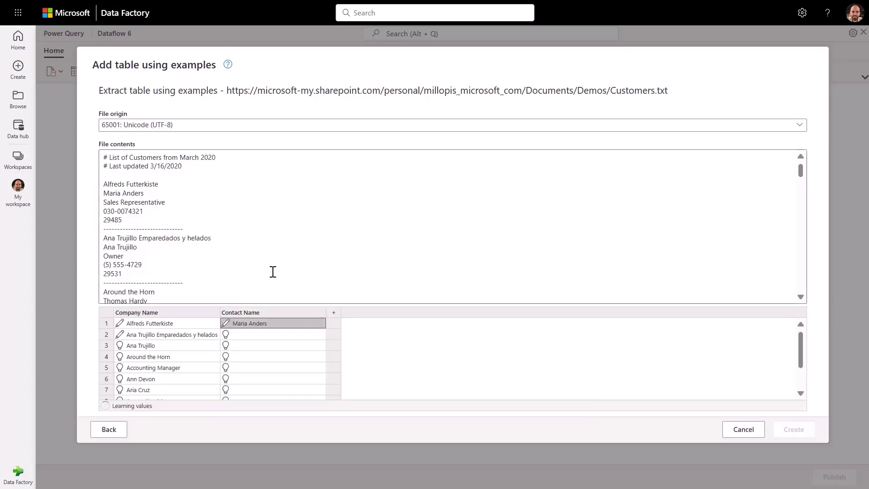
pyautogui.write('Ana')
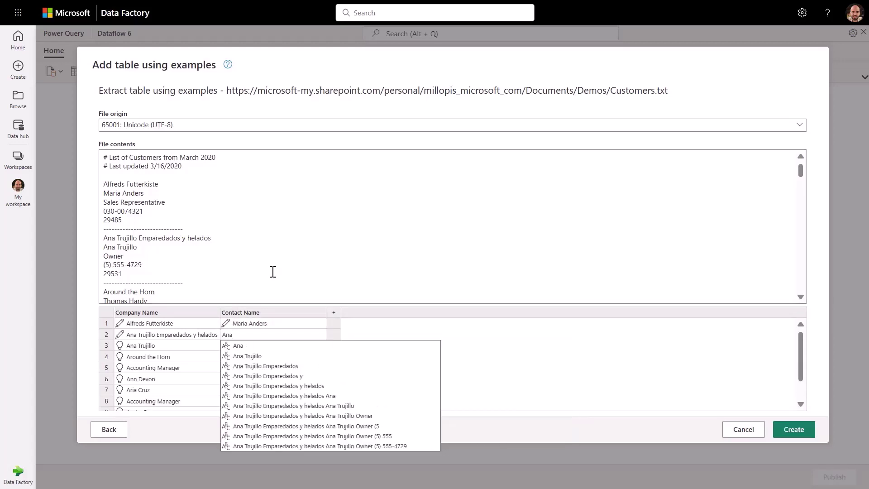
pyautogui.press('Down')
pyautogui.press('Down')
pyautogui.press('Return')
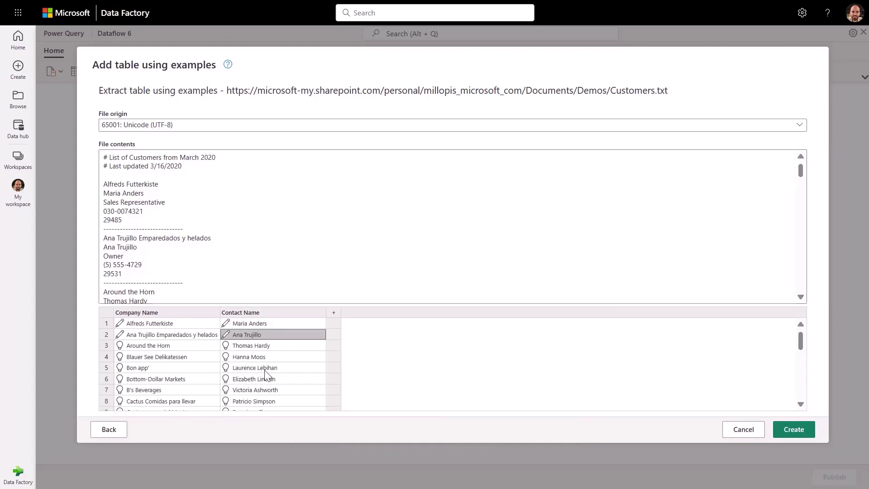
# Step: Add a Contact Title column with Sales Representative as its example, and create the Customers query
pyautogui.press('Tab')
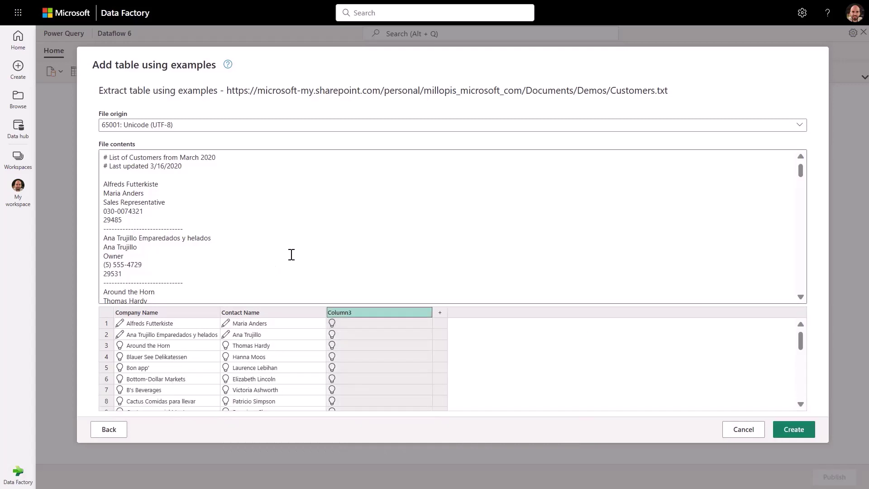
pyautogui.write('Contact Title')
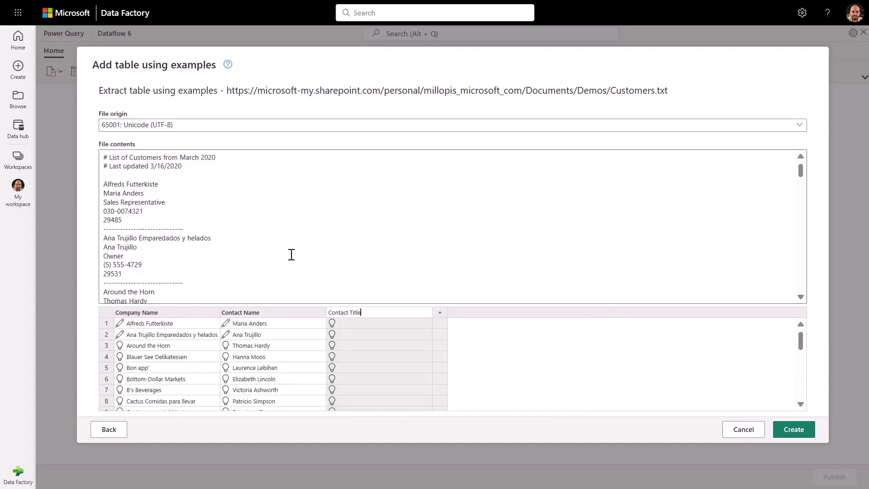
pyautogui.press('Return')
pyautogui.write('Sal')
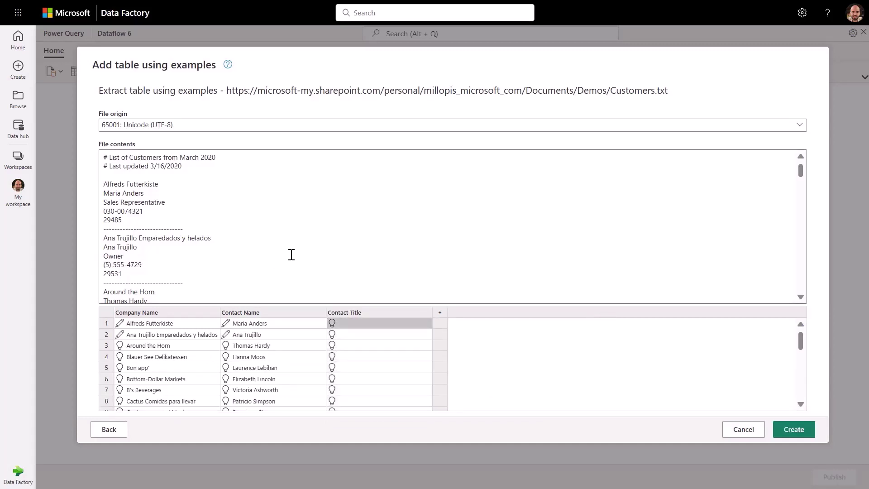
pyautogui.press('Down')
pyautogui.press('Down')
pyautogui.press('Return')
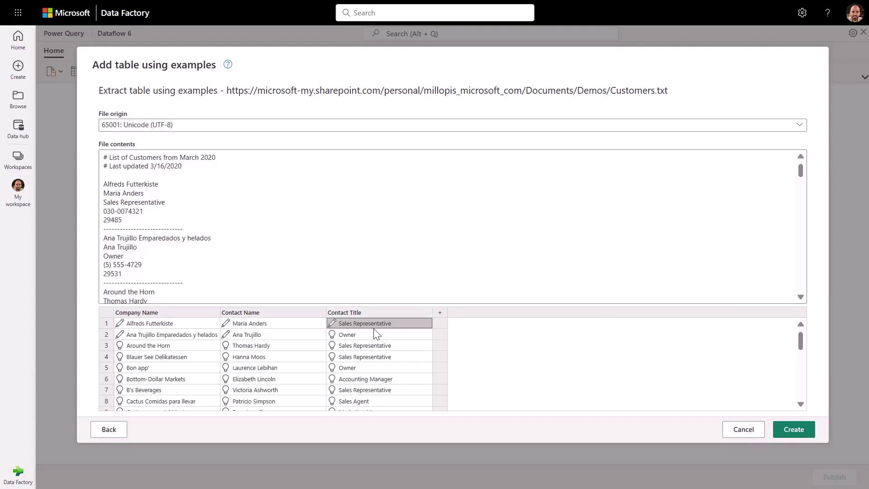
pyautogui.click(793, 429)
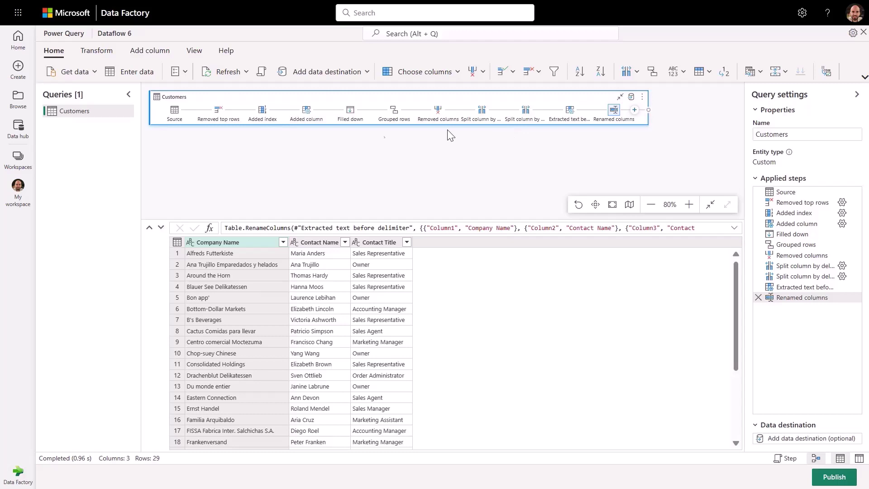
# Step: Add a column from examples formatted SURNAME, First name (TITLE) in uppercase, using two contacts' examples
pyautogui.click(142, 50)
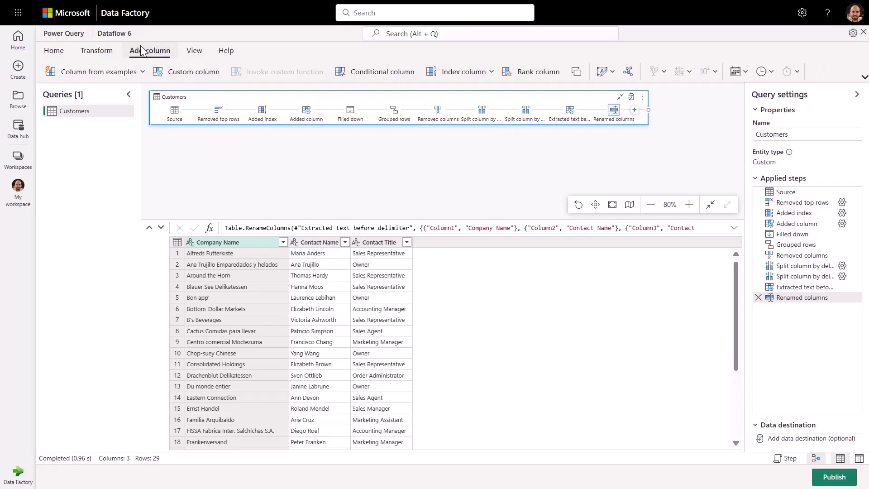
pyautogui.click(116, 73)
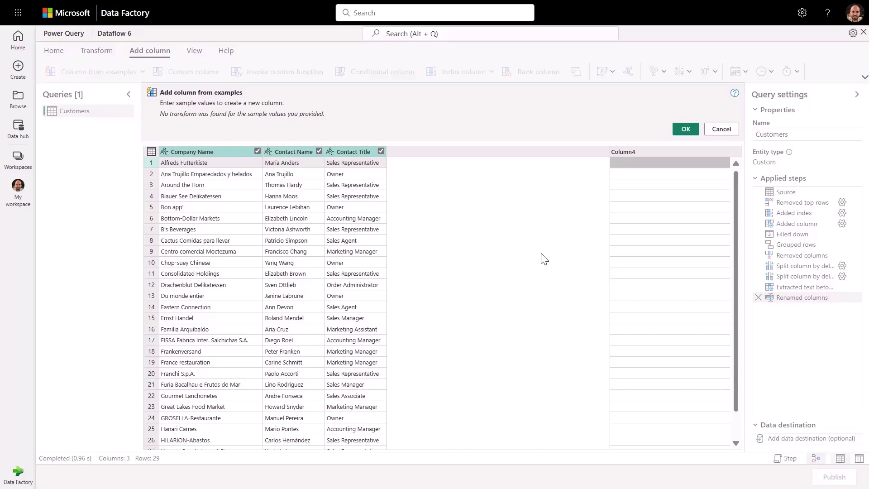
pyautogui.write('ANDERS, M')
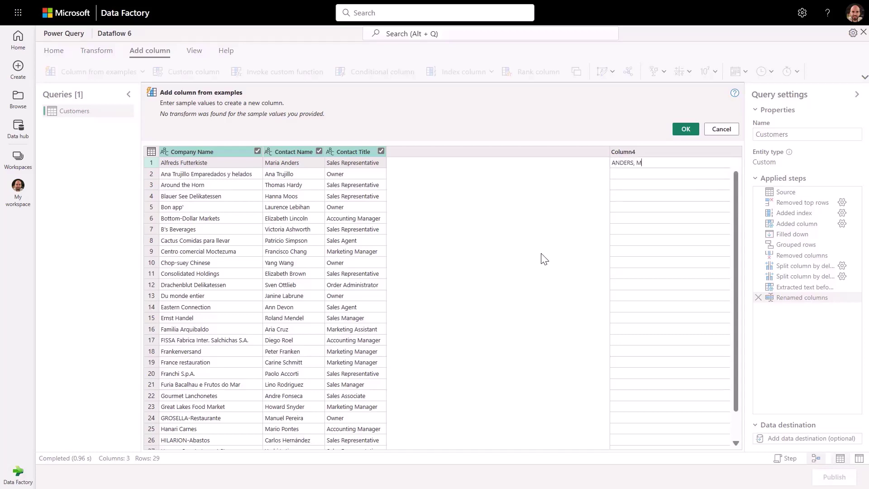
pyautogui.write('aria (SALES REPRESENTATIVE)')
pyautogui.press('Return')
pyautogui.write('TRU')
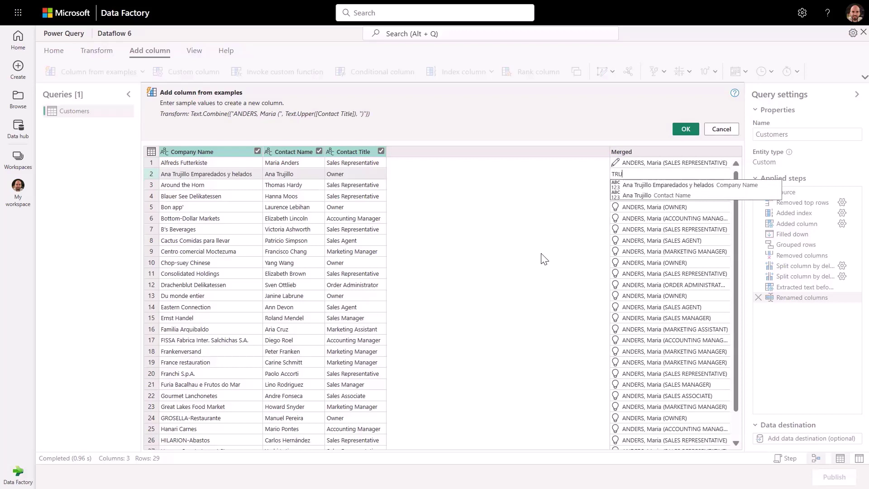
pyautogui.write('JILLO, ')
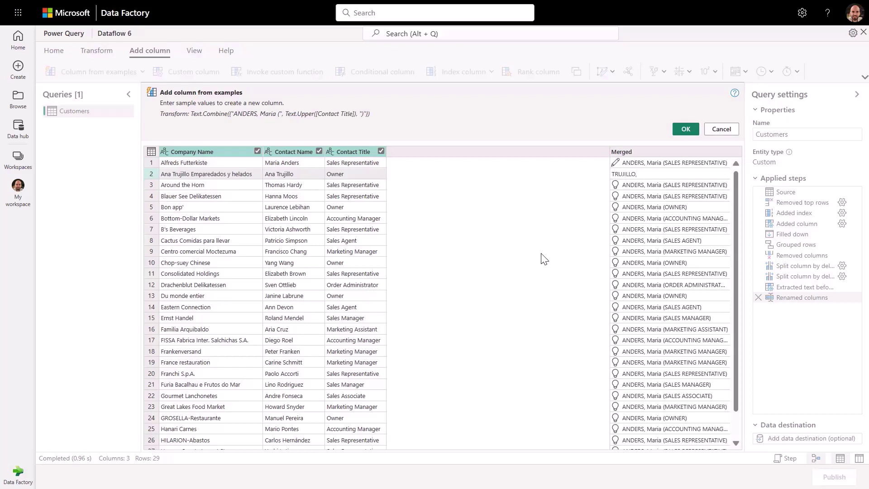
pyautogui.write('Ana (OWNER')
pyautogui.press('Return')
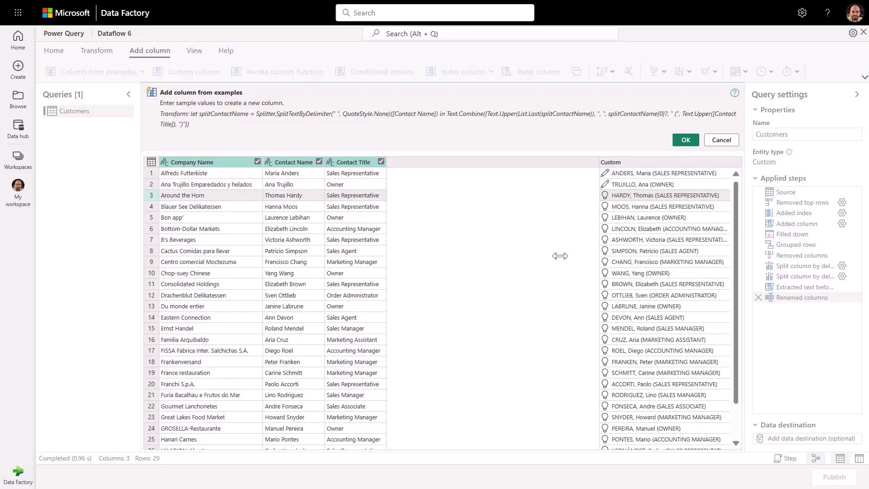
pyautogui.moveTo(561, 256); pyautogui.dragTo(493, 258)
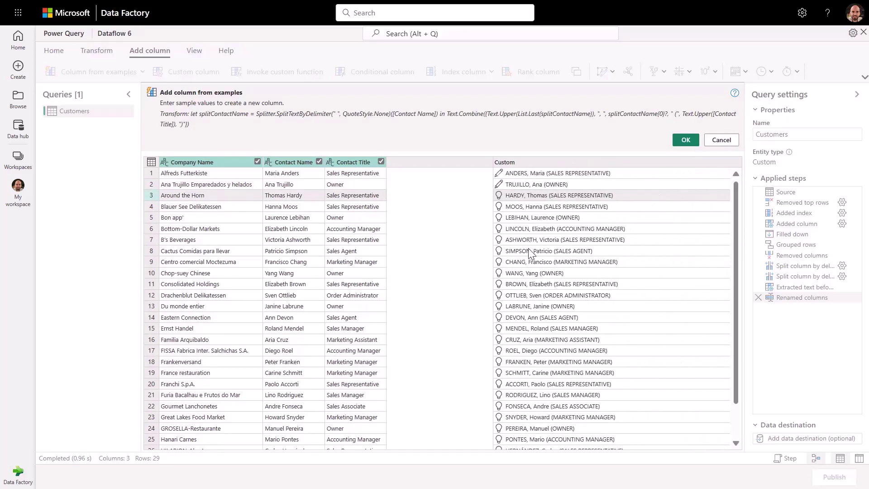
pyautogui.click(686, 140)
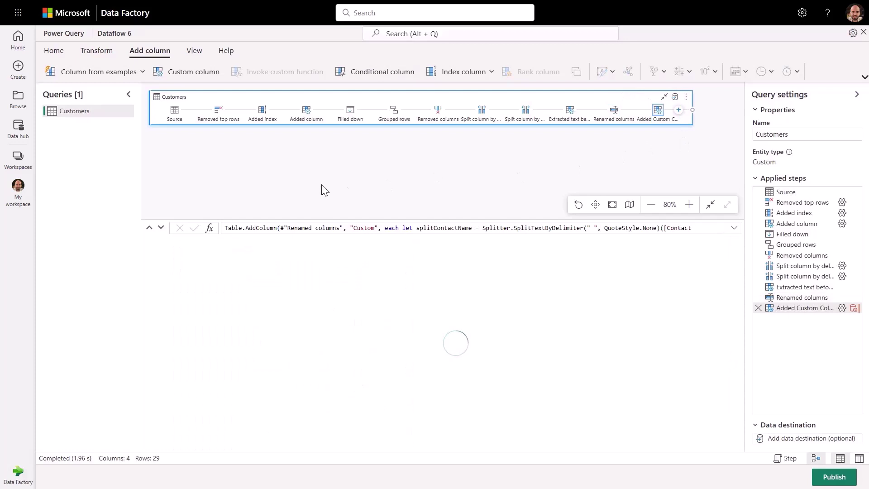
# Step: Turn on column profiling in Data view and show the Contact Title profile details
pyautogui.click(195, 51)
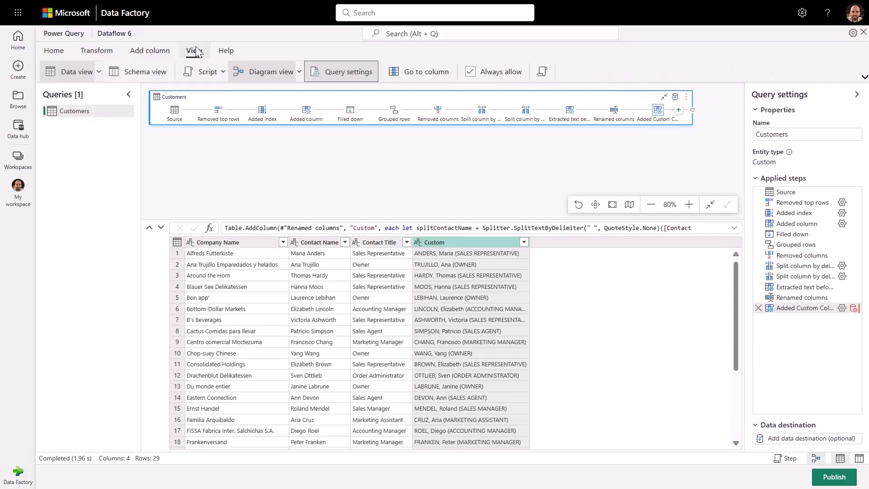
pyautogui.click(98, 73)
pyautogui.click(72, 92)
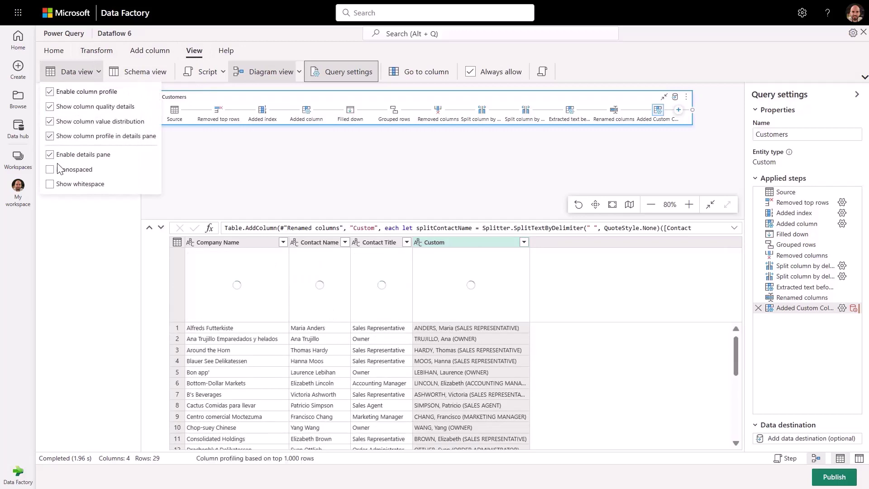
pyautogui.click(280, 177)
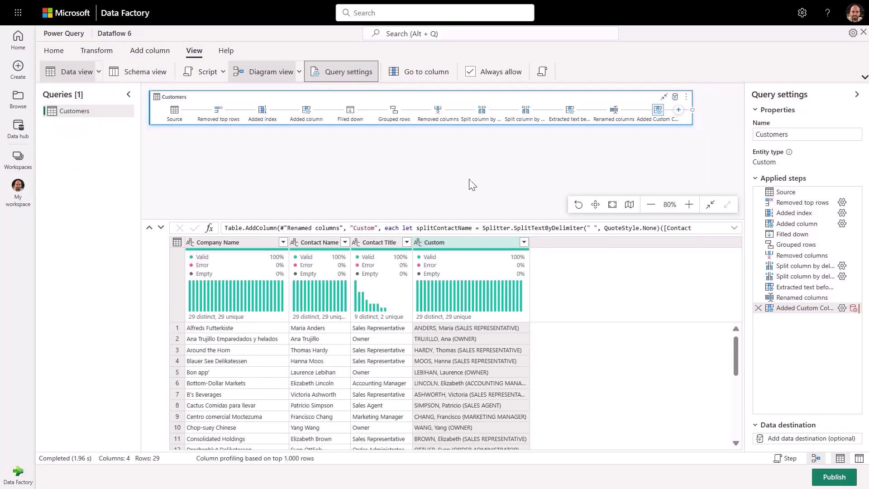
pyautogui.click(371, 243)
pyautogui.moveTo(380, 220); pyautogui.dragTo(382, 136)
pyautogui.moveTo(436, 380); pyautogui.dragTo(437, 305)
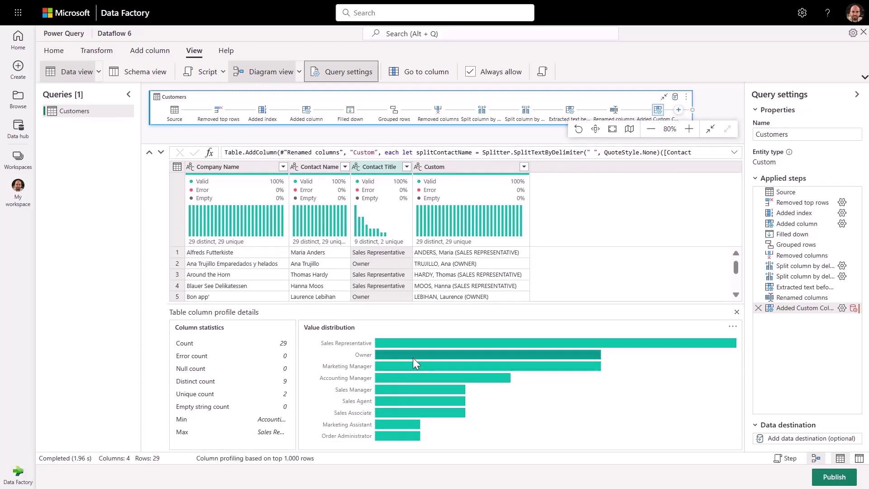
# Step: Filter out rows whose Contact Title equals Owner
pyautogui.moveTo(413, 358)
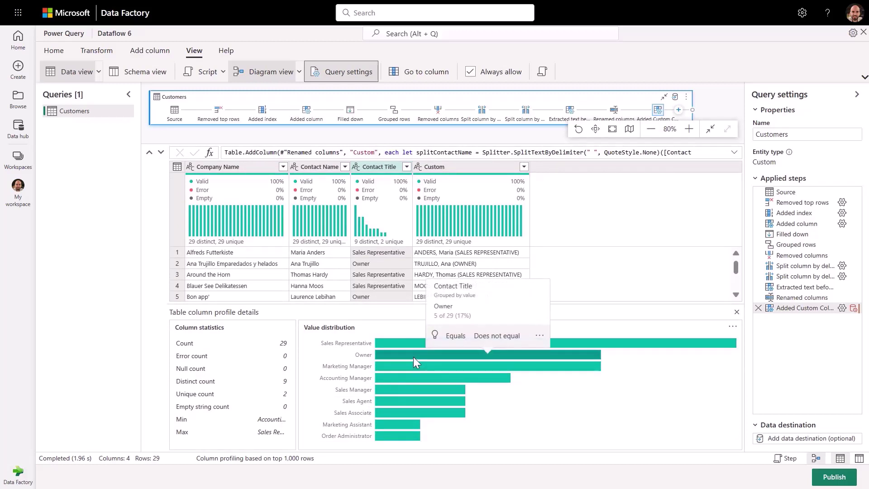
pyautogui.click(494, 336)
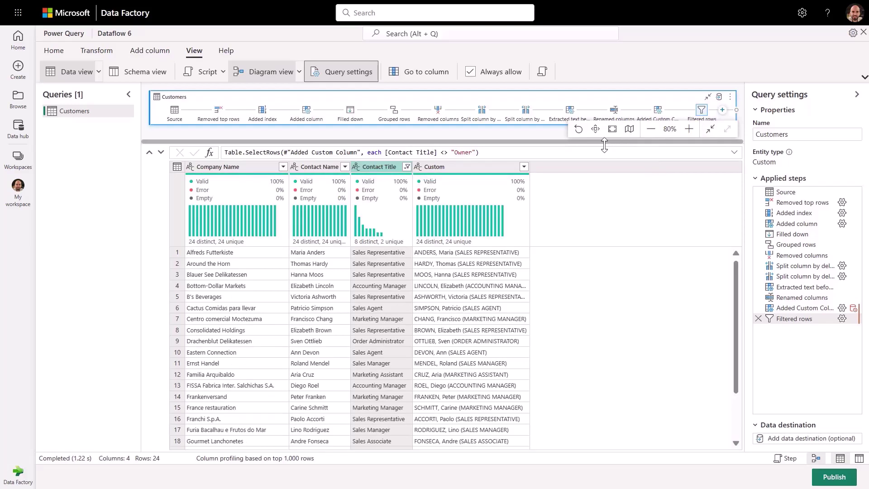
pyautogui.moveTo(605, 145); pyautogui.dragTo(603, 225)
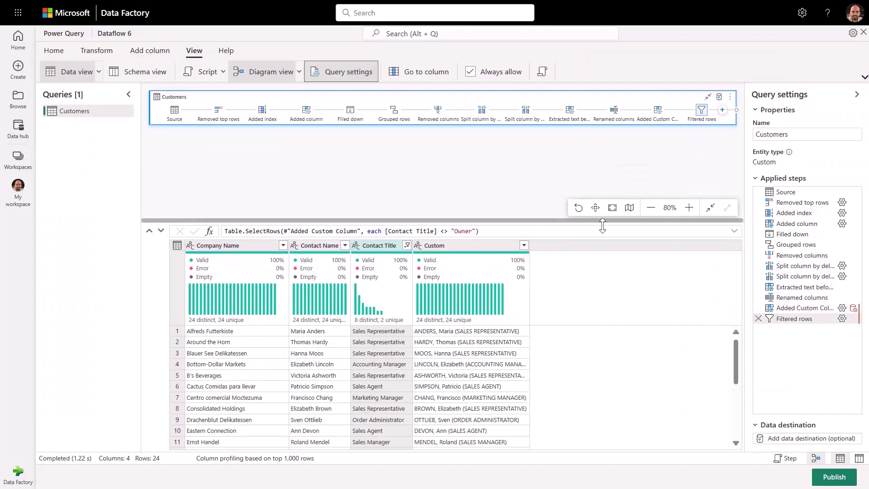